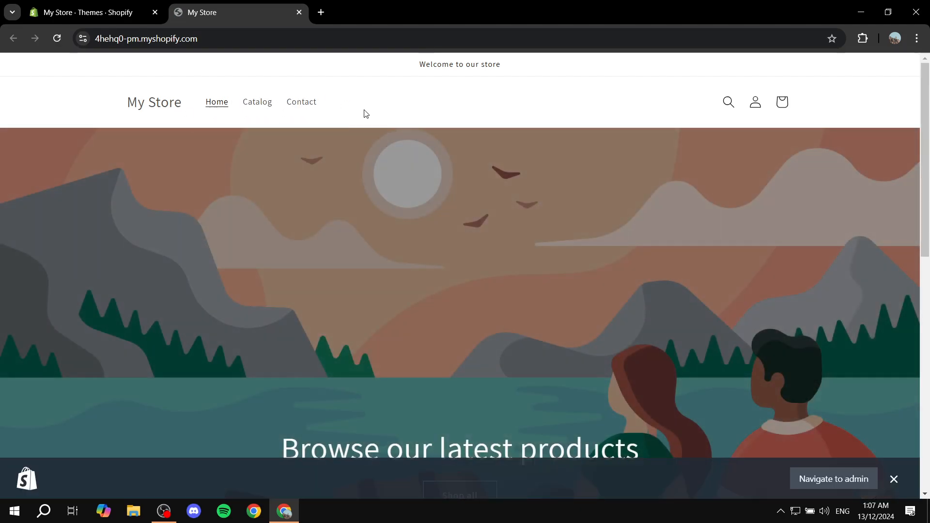
Close the storefront preview and open the list of the store's navigation menus.
{"action": "left_click", "coordinate": [894, 479]}
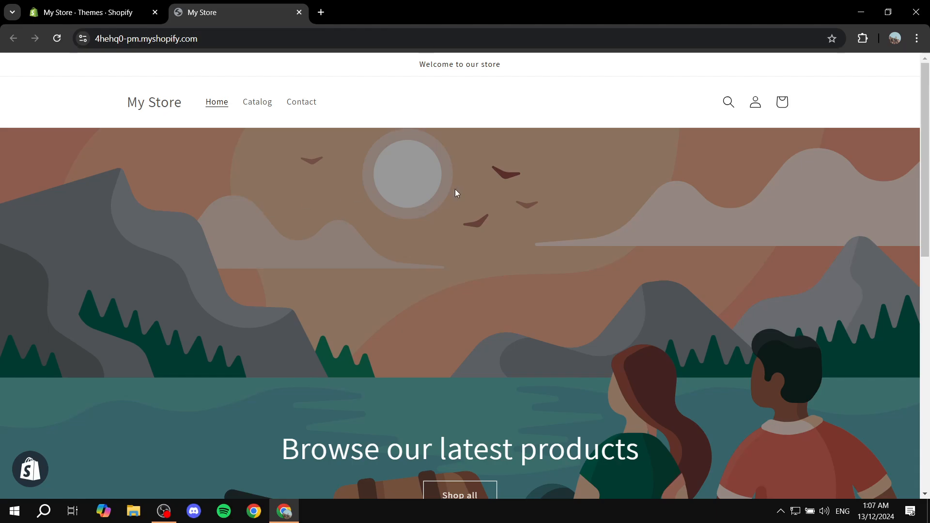
{"action": "left_click", "coordinate": [299, 14]}
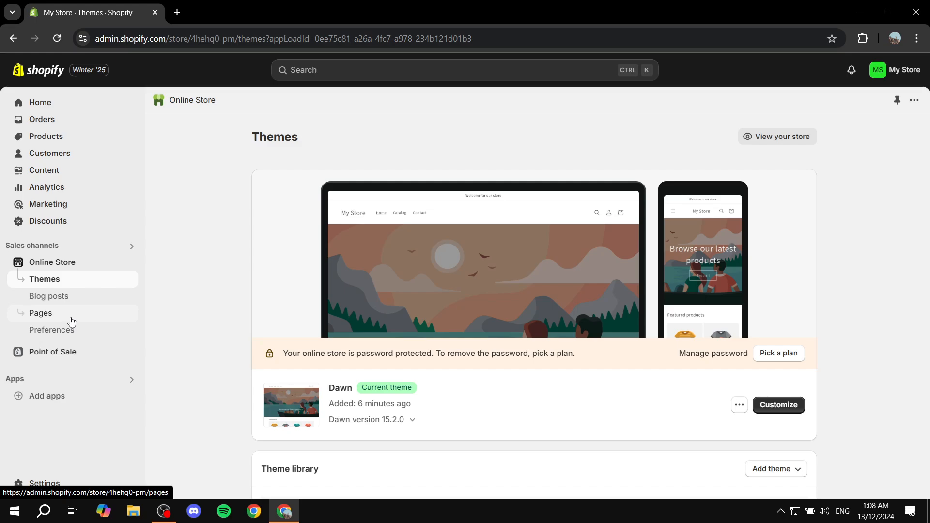
{"action": "left_click", "coordinate": [52, 175]}
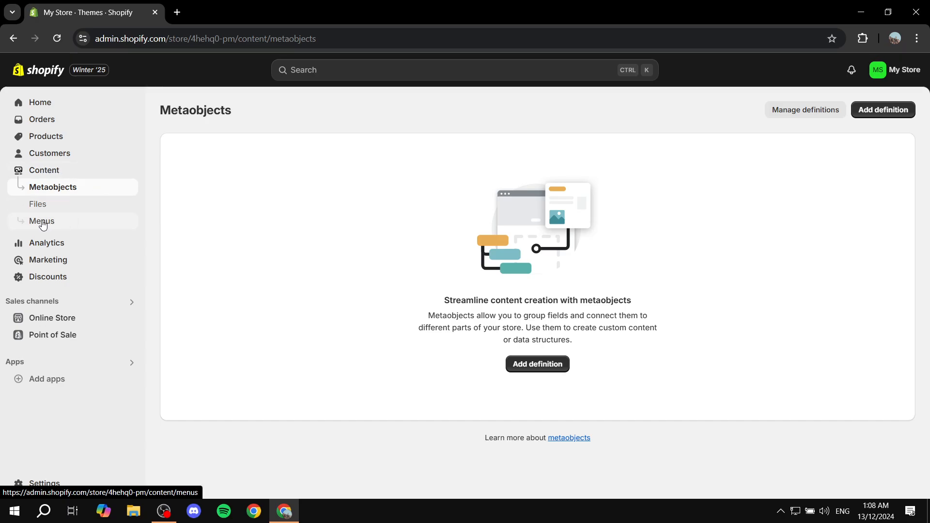
{"action": "left_click", "coordinate": [42, 222]}
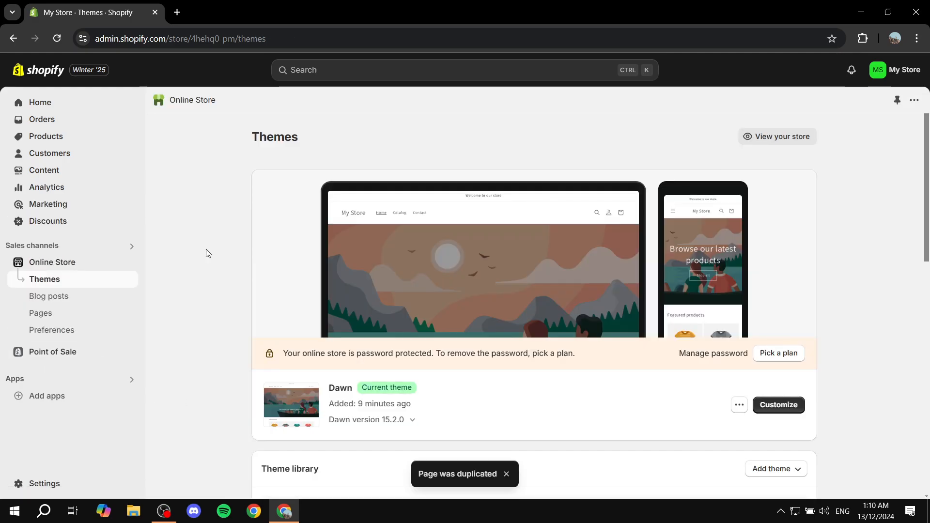
Review the list of existing pages in the online store.
{"action": "left_click", "coordinate": [53, 314]}
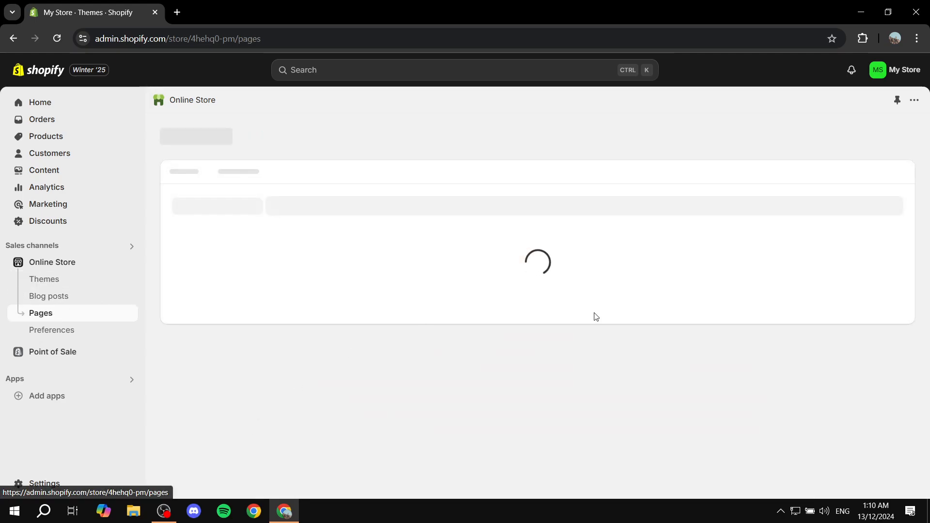
{"action": "scroll", "coordinate": [328, 232], "scroll_direction": "down", "scroll_amount": 5}
{"action": "scroll", "coordinate": [324, 316], "scroll_direction": "up", "scroll_amount": 5}
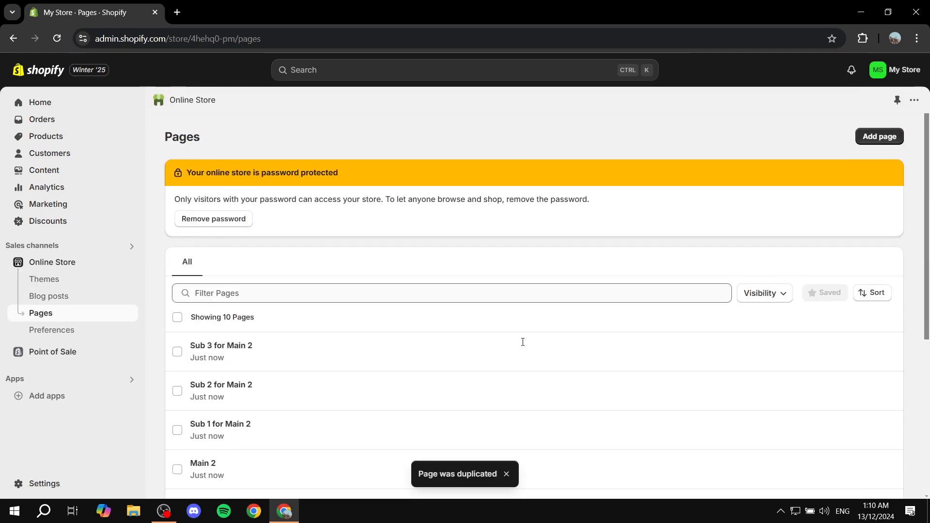
Create a new navigation menu named "Sub Menu".
{"action": "left_click", "coordinate": [54, 169]}
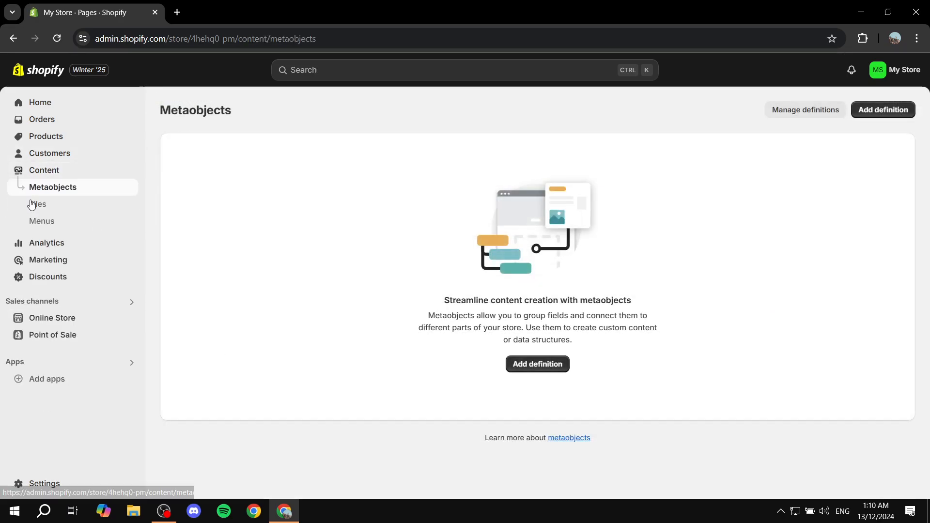
{"action": "left_click", "coordinate": [44, 222]}
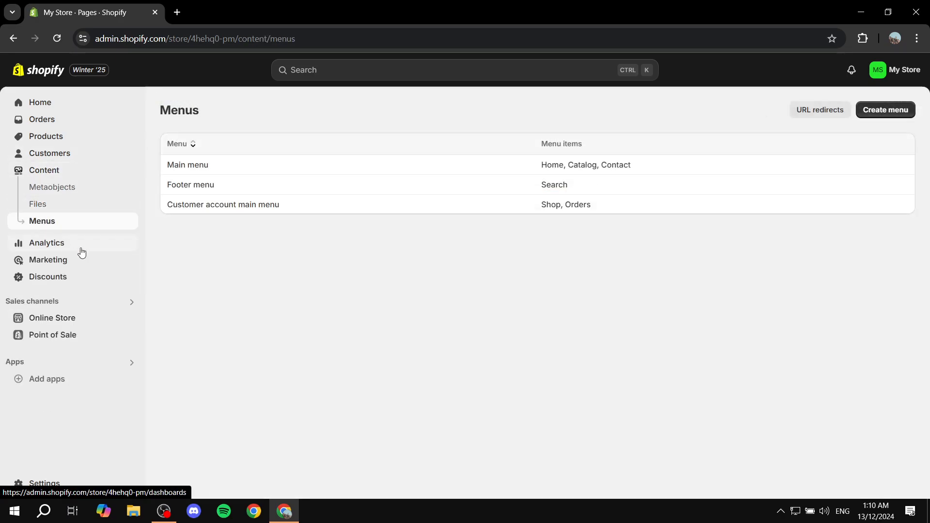
{"action": "left_click", "coordinate": [889, 112]}
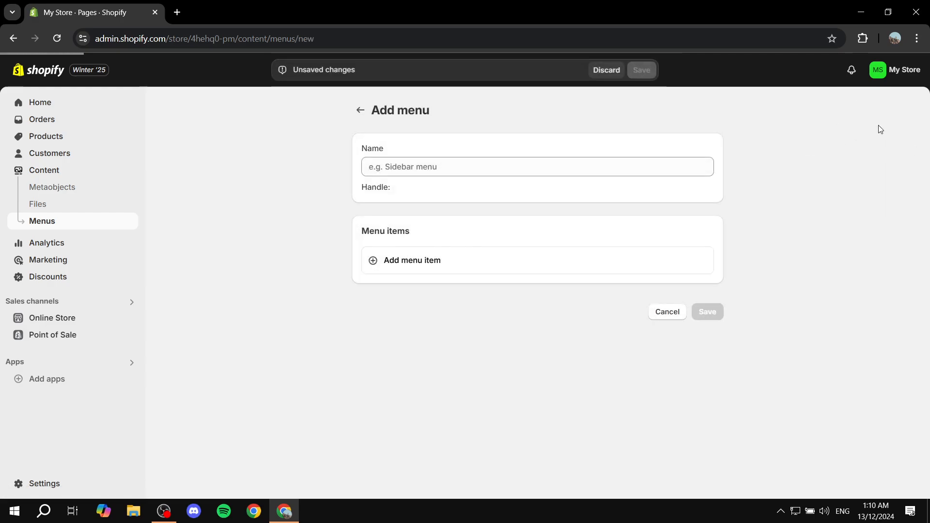
{"action": "left_click", "coordinate": [496, 168]}
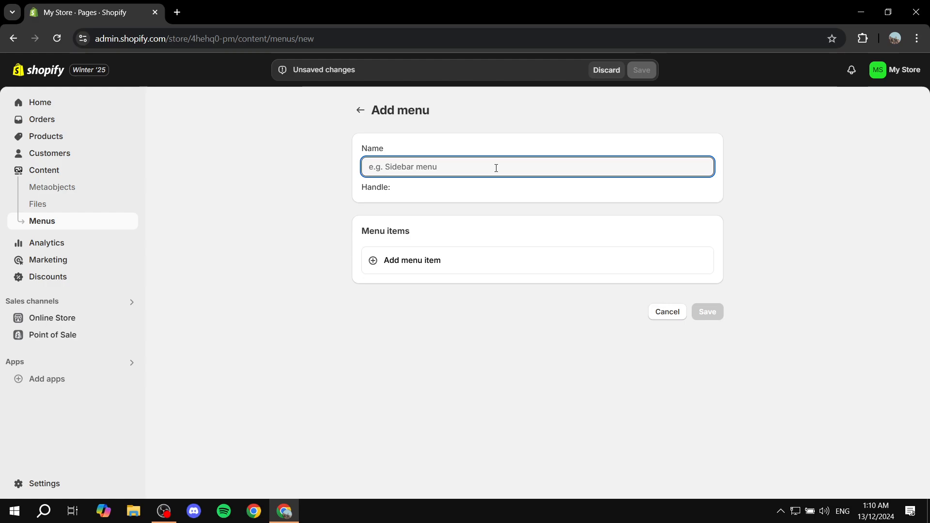
{"action": "type", "text": "Sub Menu"}
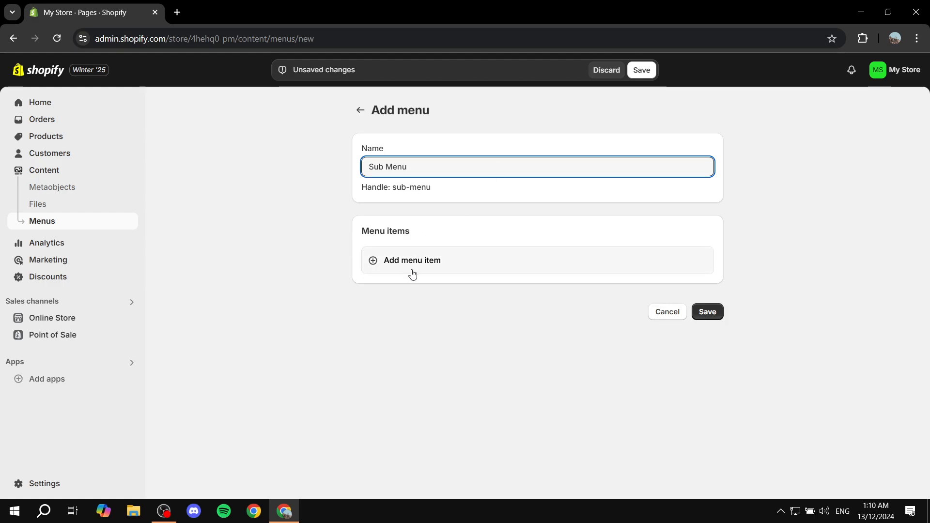
{"action": "left_click_drag", "start_coordinate": [357, 235], "coordinate": [442, 234]}
{"action": "left_click", "coordinate": [444, 234]}
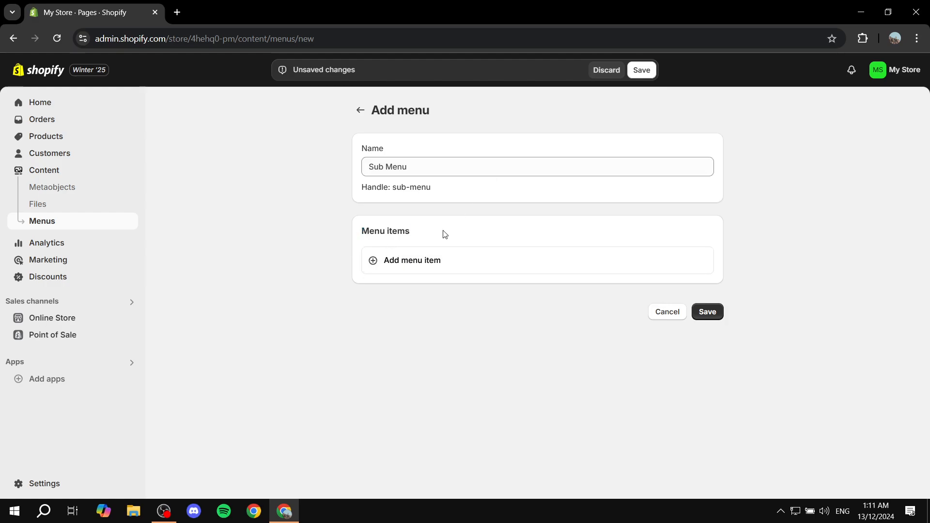
Add a menu item labelled "Home" that links to the Home page.
{"action": "left_click", "coordinate": [412, 260]}
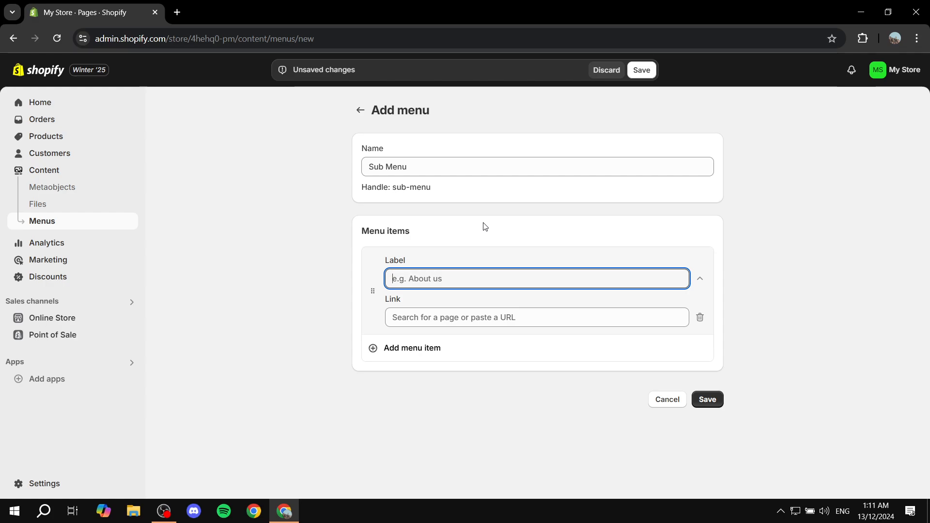
{"action": "type", "text": "Home"}
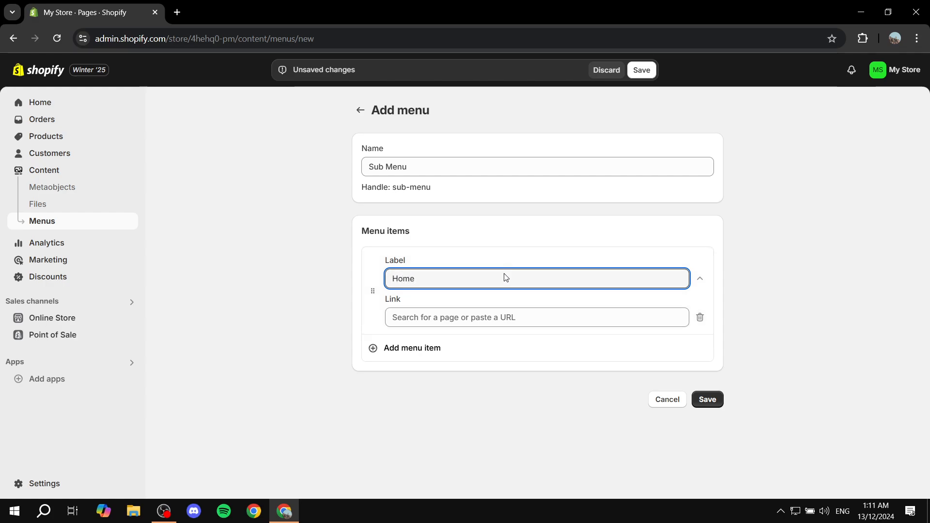
{"action": "left_click", "coordinate": [505, 317]}
{"action": "left_click", "coordinate": [437, 131]}
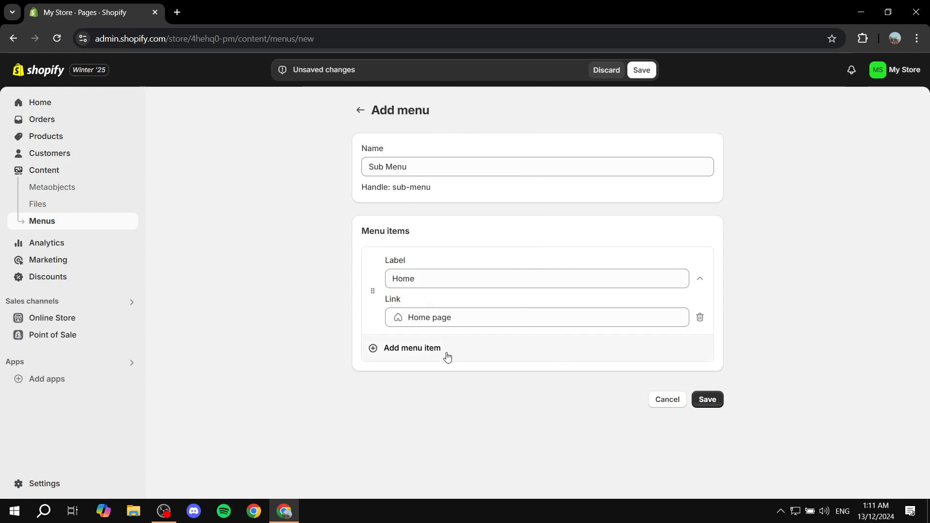
Add a menu item labelled "Main 1" linked to All collections, and collapse both the Home and Main 1 items.
{"action": "left_click", "coordinate": [398, 357]}
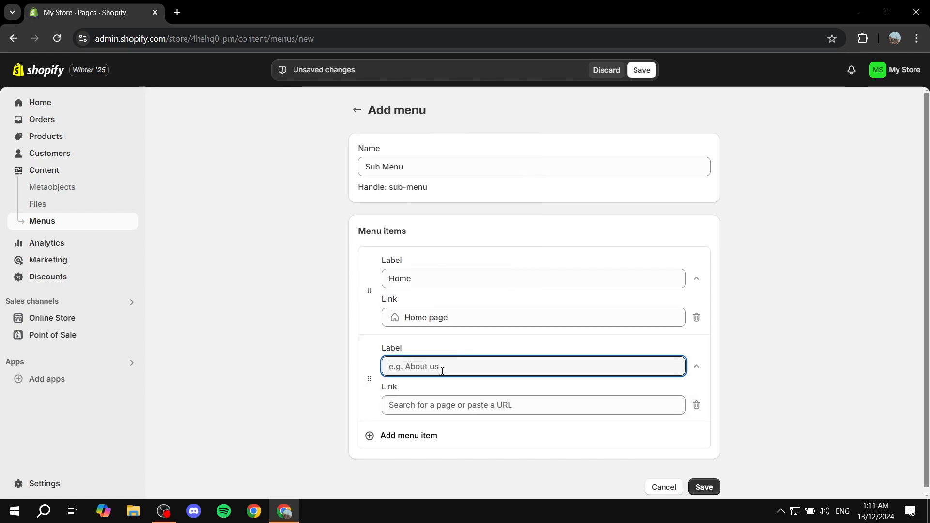
{"action": "type", "text": "Main 1"}
{"action": "left_click_drag", "start_coordinate": [406, 386], "coordinate": [328, 374]}
{"action": "left_click", "coordinate": [449, 370]}
{"action": "left_click", "coordinate": [449, 404]}
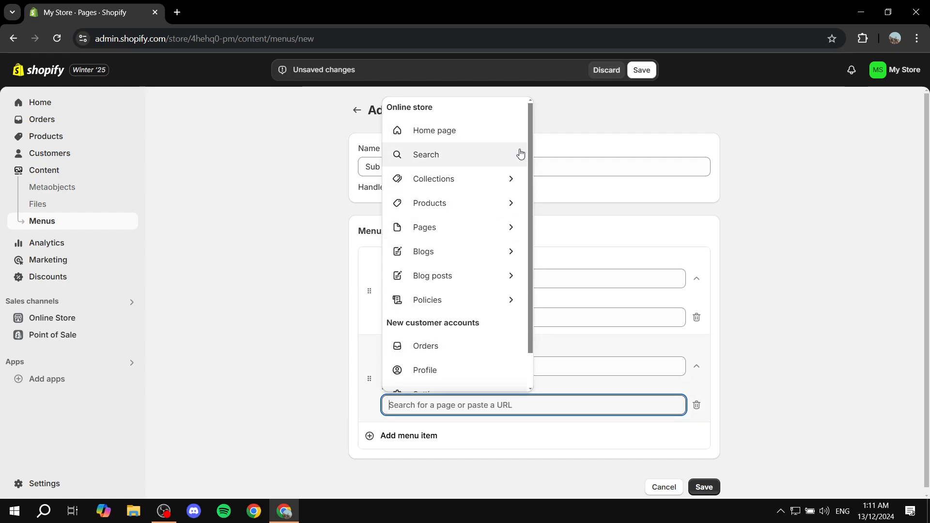
{"action": "left_click", "coordinate": [463, 186]}
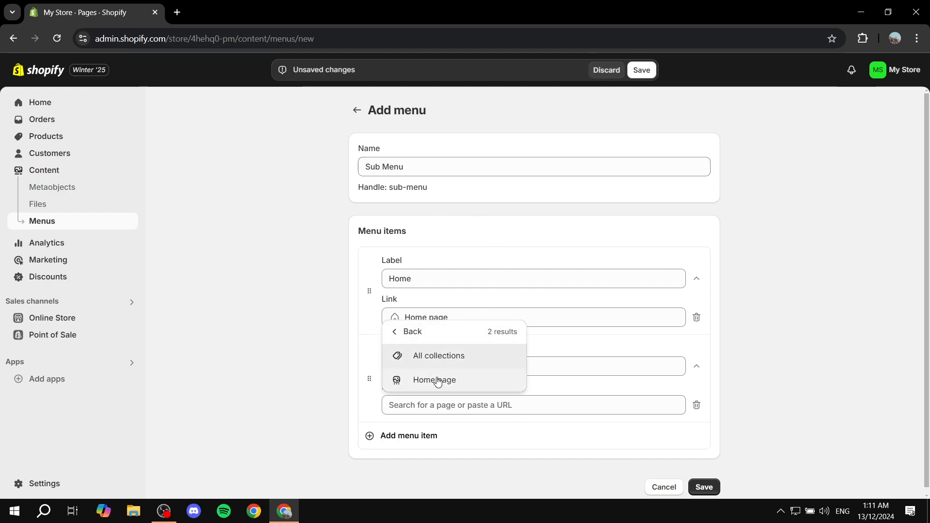
{"action": "left_click", "coordinate": [438, 359]}
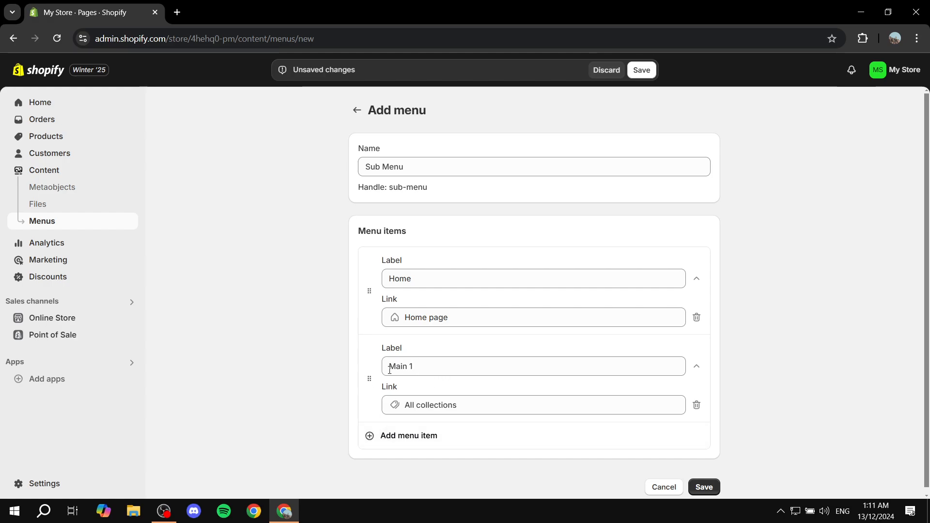
{"action": "left_click", "coordinate": [697, 367]}
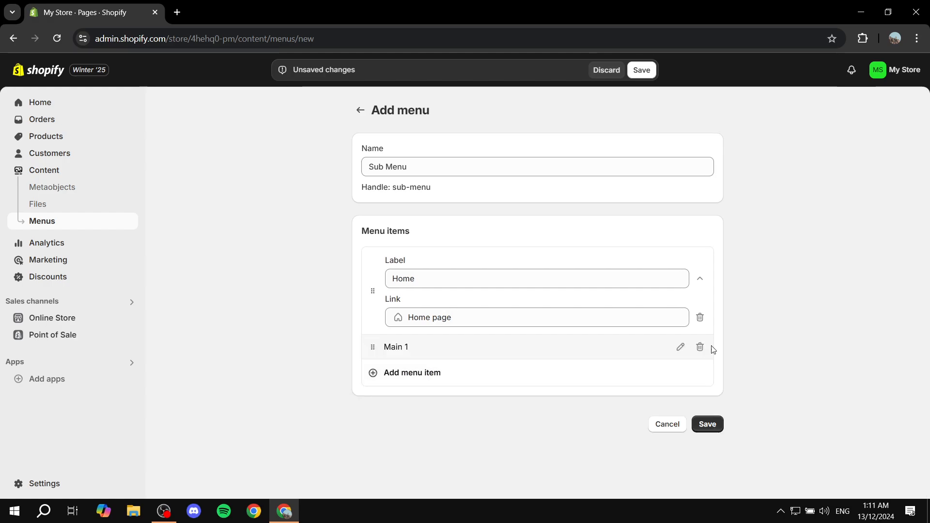
{"action": "left_click", "coordinate": [696, 279]}
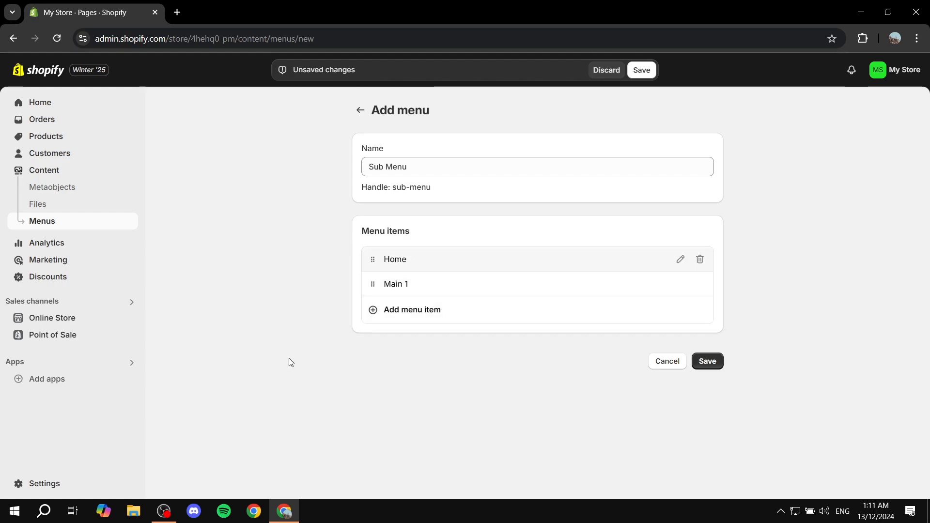
Add a menu item labelled "Sub 1" that links to the Sub 1 page.
{"action": "left_click", "coordinate": [400, 314]}
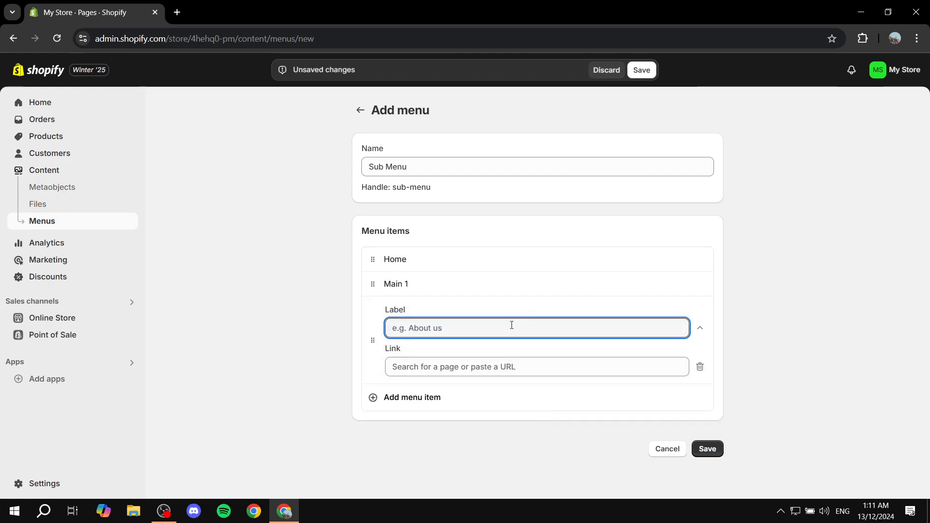
{"action": "type", "text": "Sub 1"}
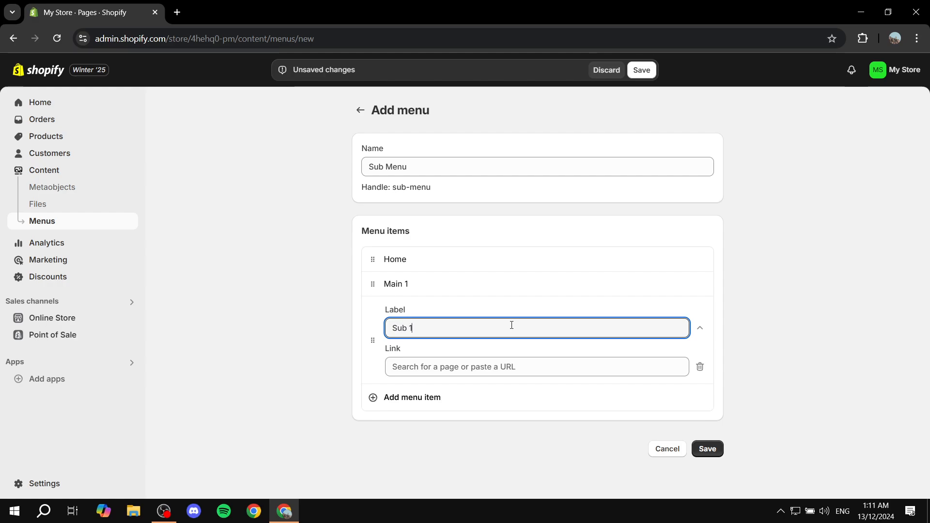
{"action": "left_click", "coordinate": [504, 366]}
{"action": "left_click", "coordinate": [463, 228]}
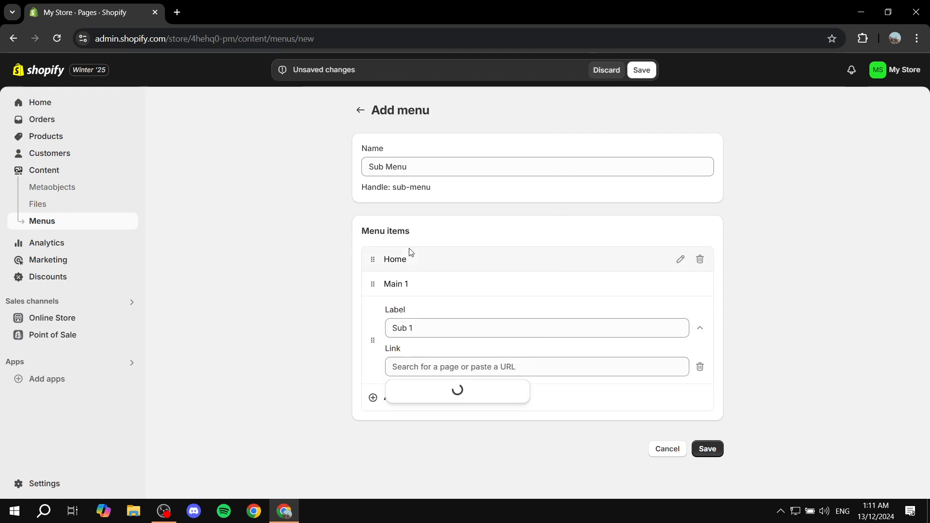
{"action": "left_click", "coordinate": [421, 206]}
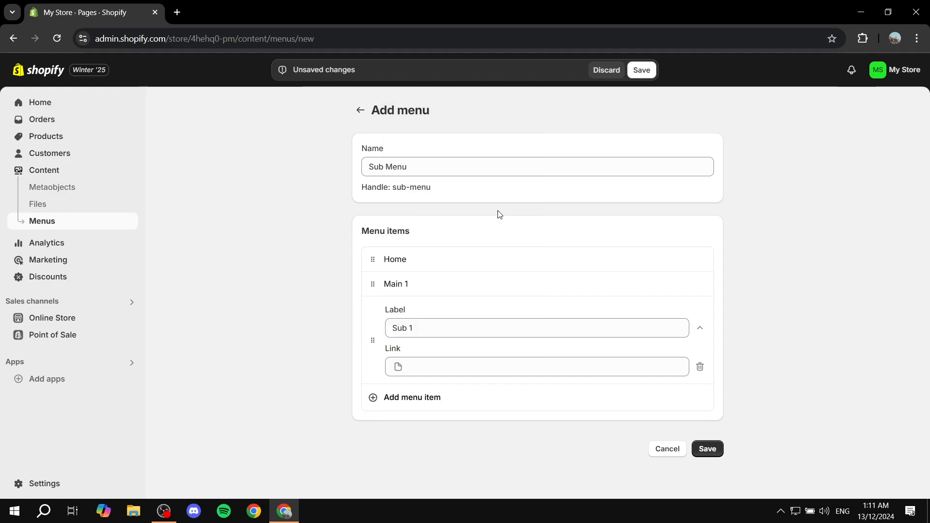
Add a menu item labelled "Sub 2" that links to the Sub 2 page.
{"action": "left_click", "coordinate": [413, 398]}
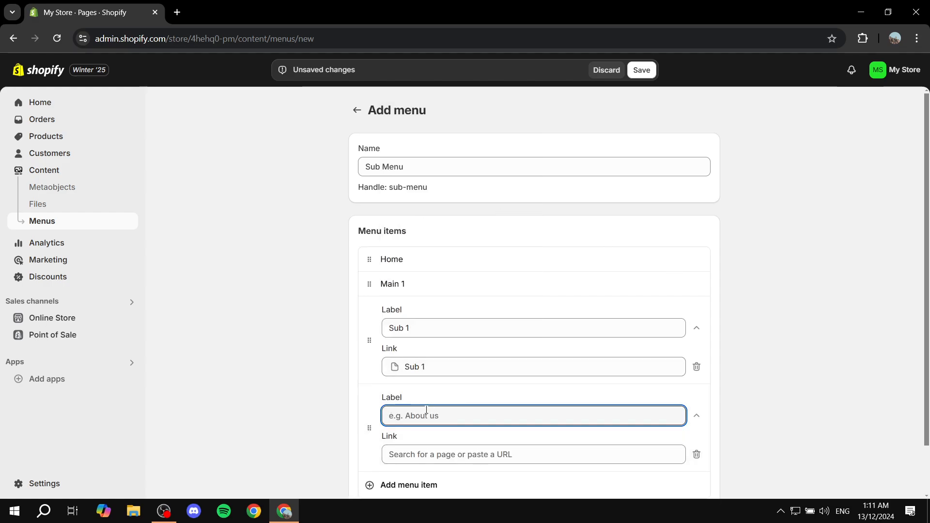
{"action": "type", "text": "Sub 2"}
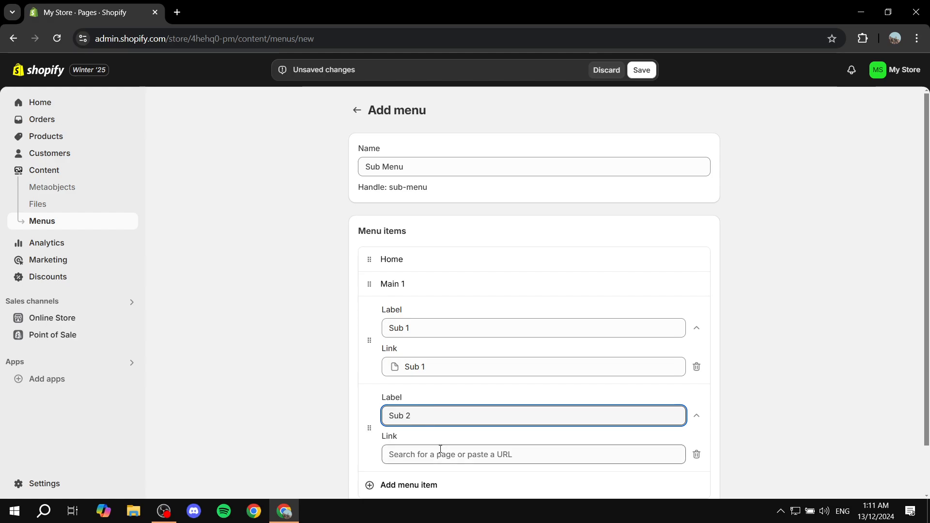
{"action": "left_click", "coordinate": [440, 449]}
{"action": "left_click", "coordinate": [447, 273]}
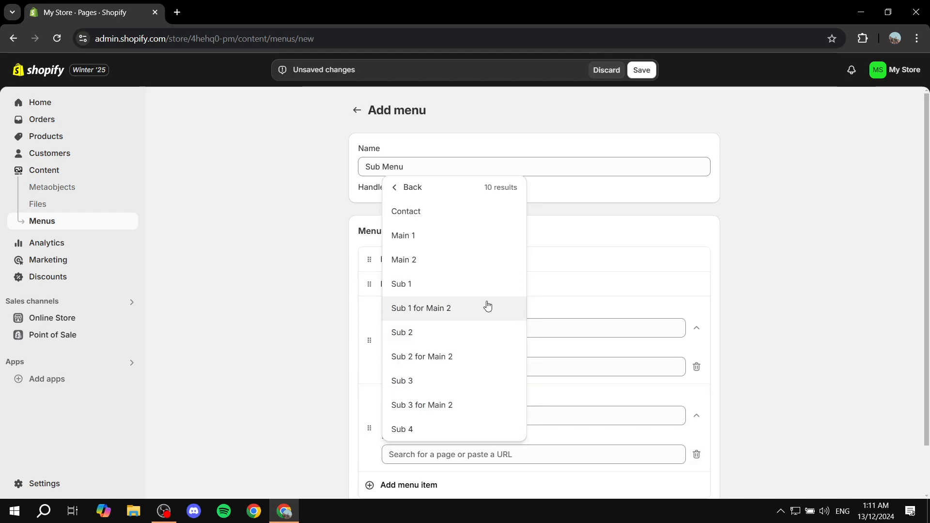
{"action": "left_click", "coordinate": [424, 336]}
Add a menu item labelled "Sub 3" that links to the Sub 3 page.
{"action": "scroll", "coordinate": [456, 426], "scroll_direction": "down", "scroll_amount": 1}
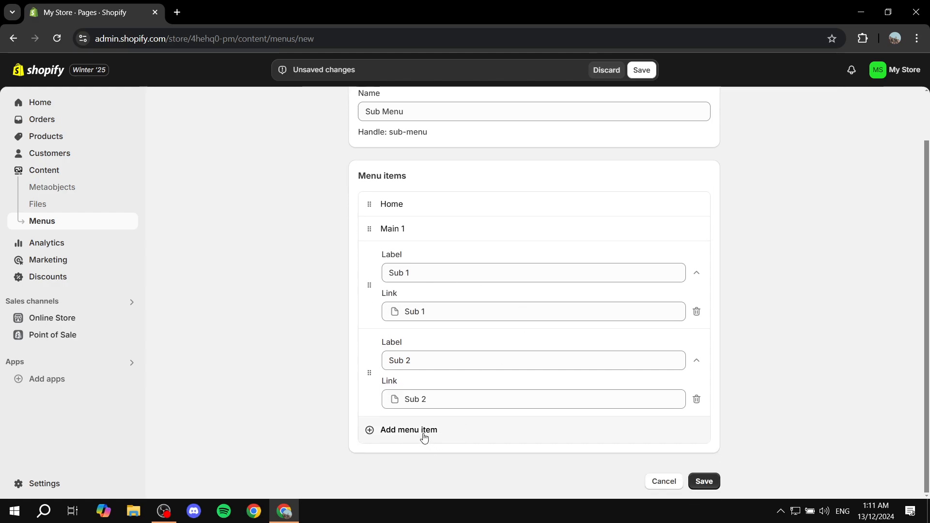
{"action": "left_click", "coordinate": [424, 438]}
{"action": "type", "text": "Sub 3"}
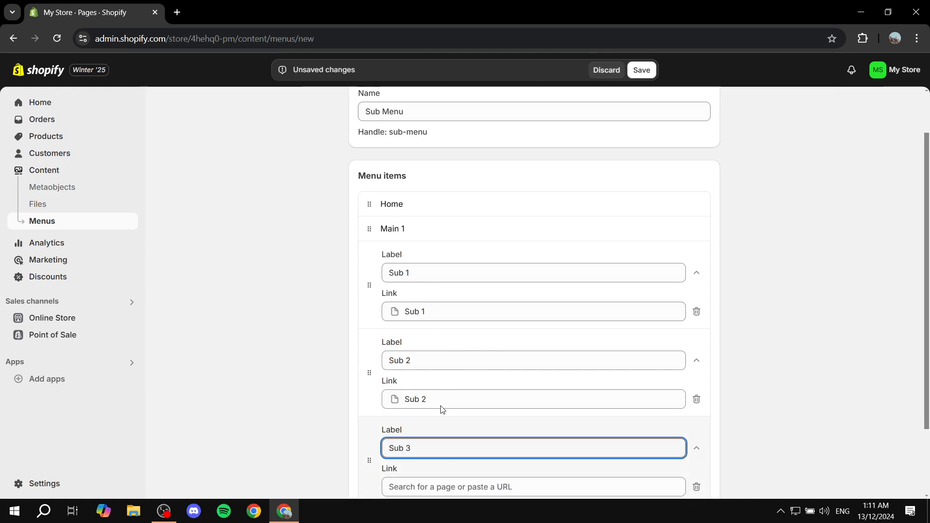
{"action": "key", "text": "Tab"}
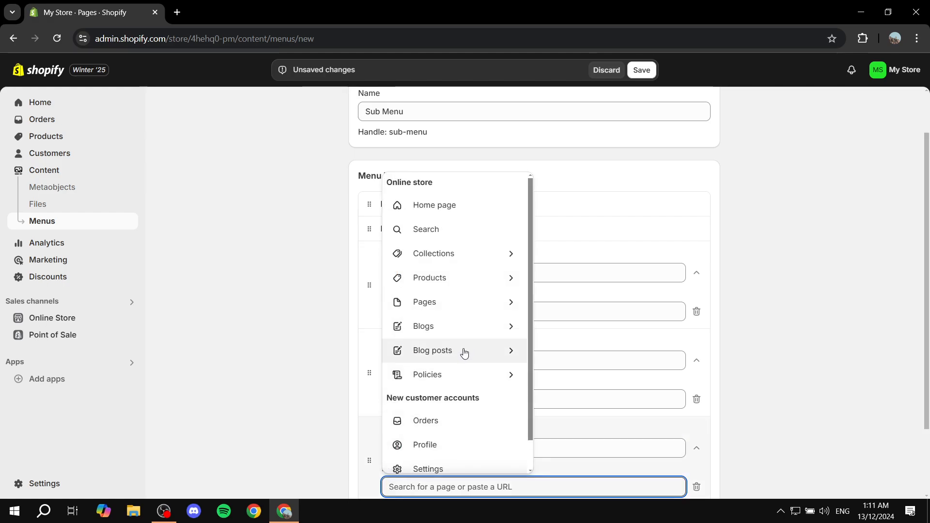
{"action": "left_click", "coordinate": [455, 303]}
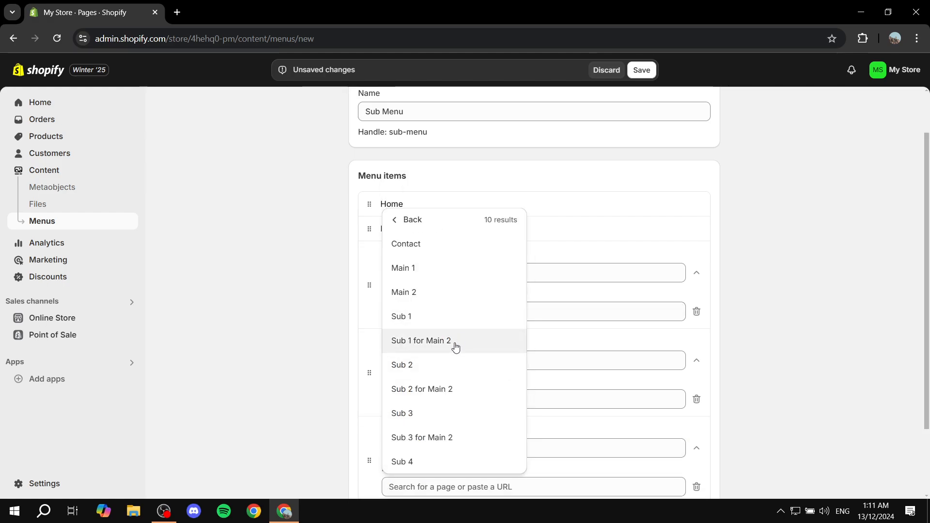
{"action": "left_click", "coordinate": [432, 421]}
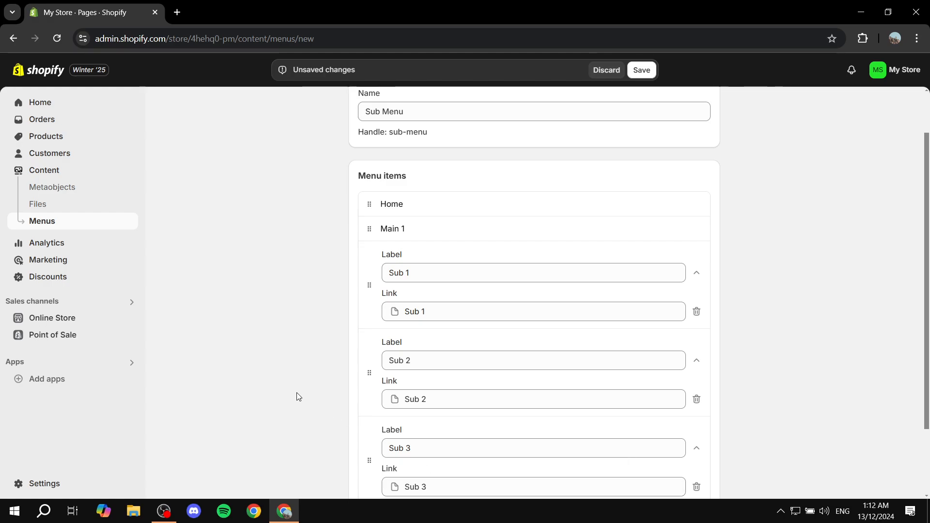
Collapse the Sub 3, Sub 2 and Sub 1 items in the menu items list.
{"action": "left_click", "coordinate": [700, 451]}
{"action": "left_click", "coordinate": [698, 360]}
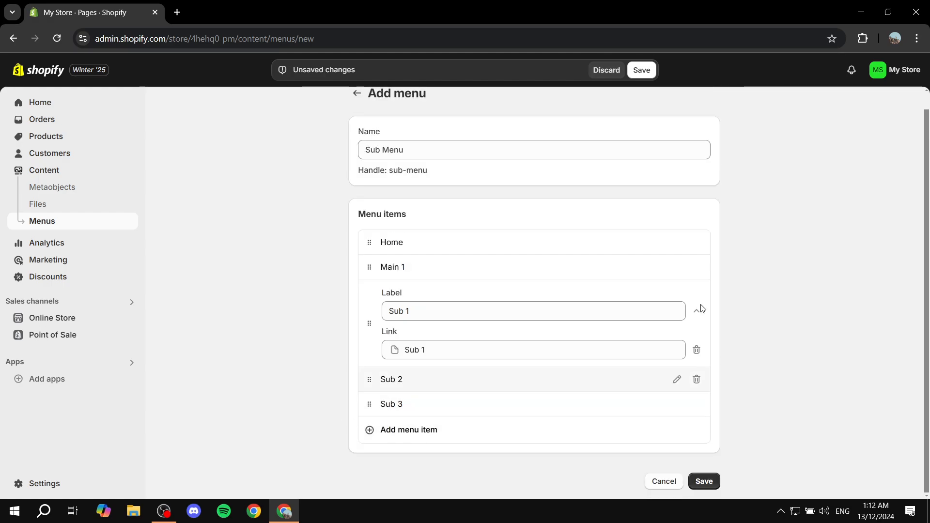
{"action": "left_click", "coordinate": [697, 312]}
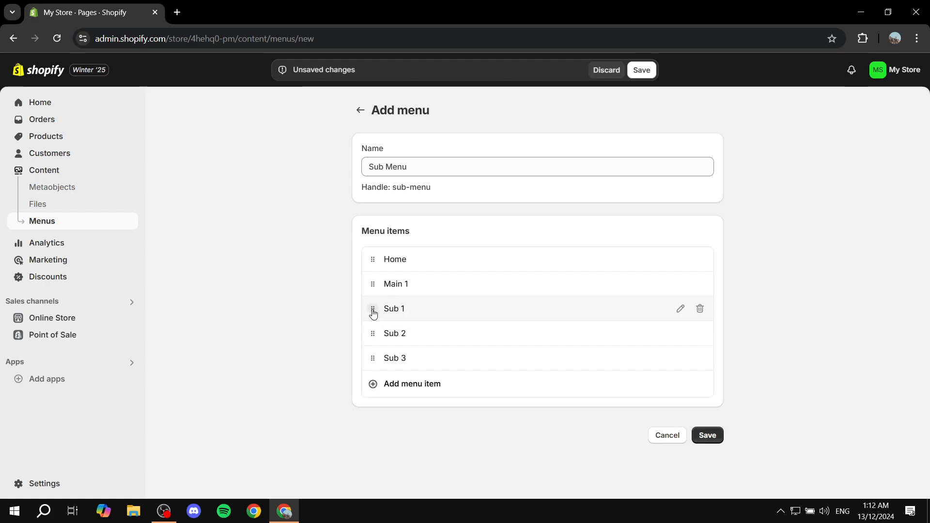
Nest the Sub 1 item under Main 1 and collapse its details.
{"action": "left_click_drag", "start_coordinate": [373, 314], "coordinate": [463, 310]}
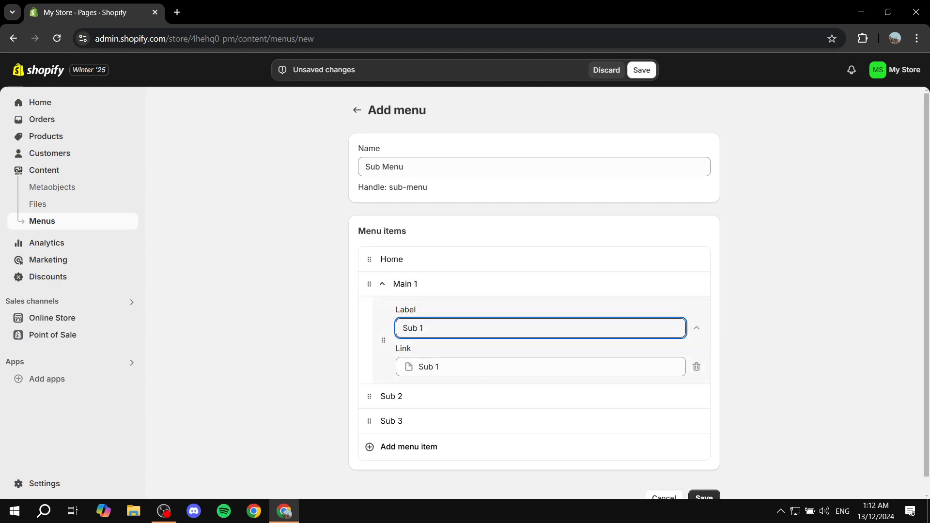
{"action": "left_click", "coordinate": [700, 331]}
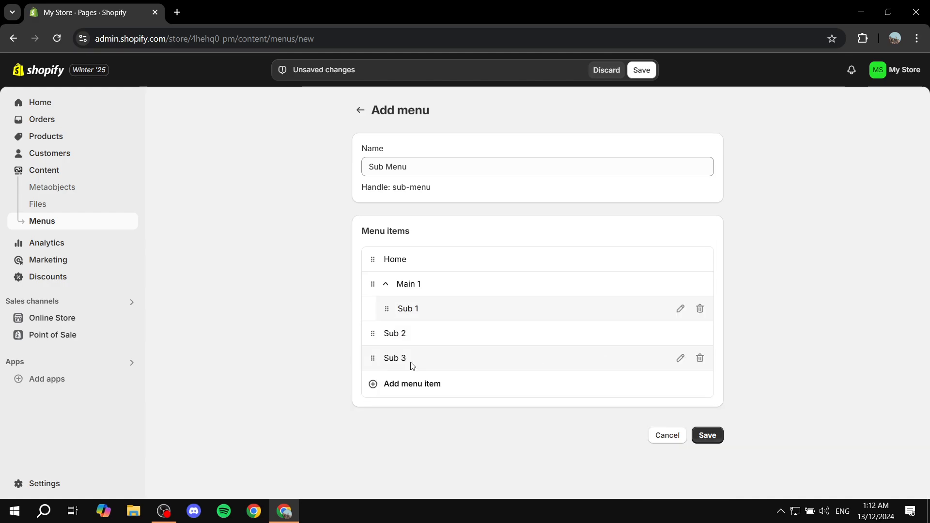
Try to nest Sub 2 and Sub 3 under Main 1 while keeping Sub 1 as the first sub-item.
{"action": "left_click_drag", "start_coordinate": [371, 332], "coordinate": [400, 323]}
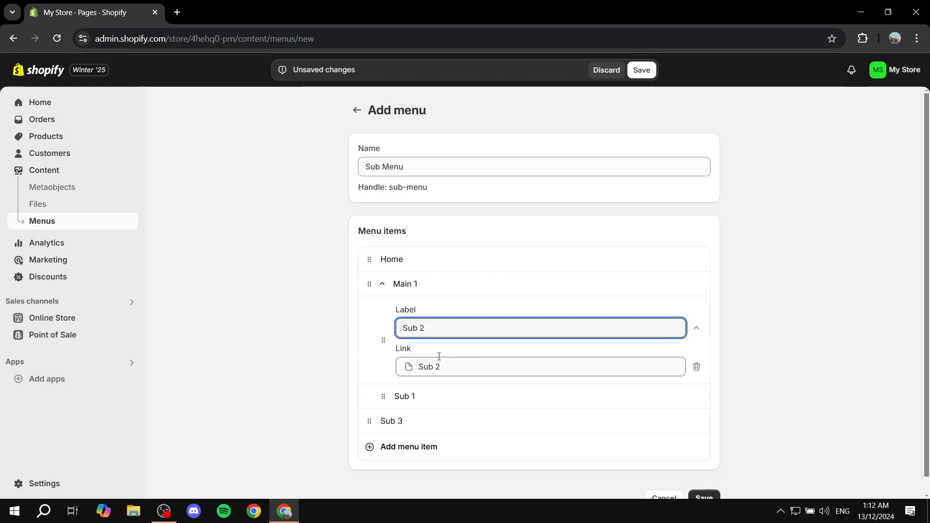
{"action": "left_click_drag", "start_coordinate": [380, 394], "coordinate": [402, 312]}
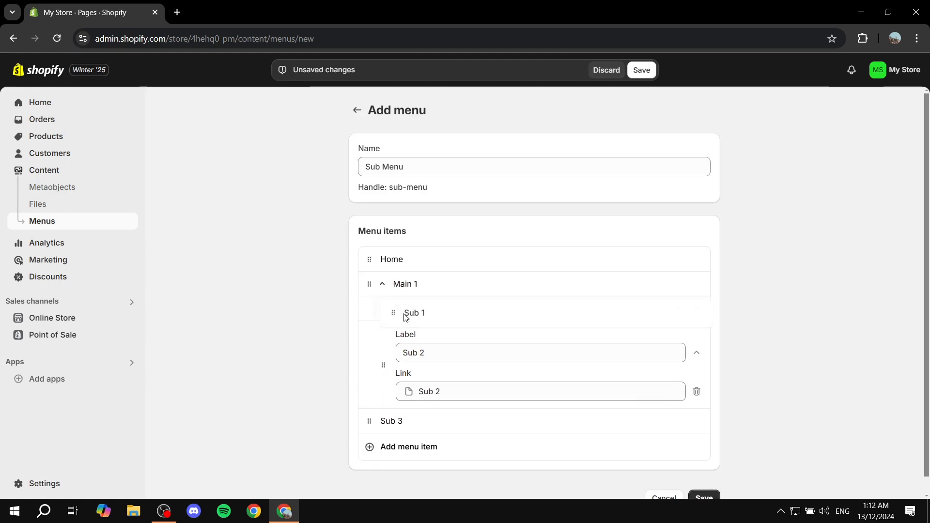
{"action": "left_click", "coordinate": [694, 349]}
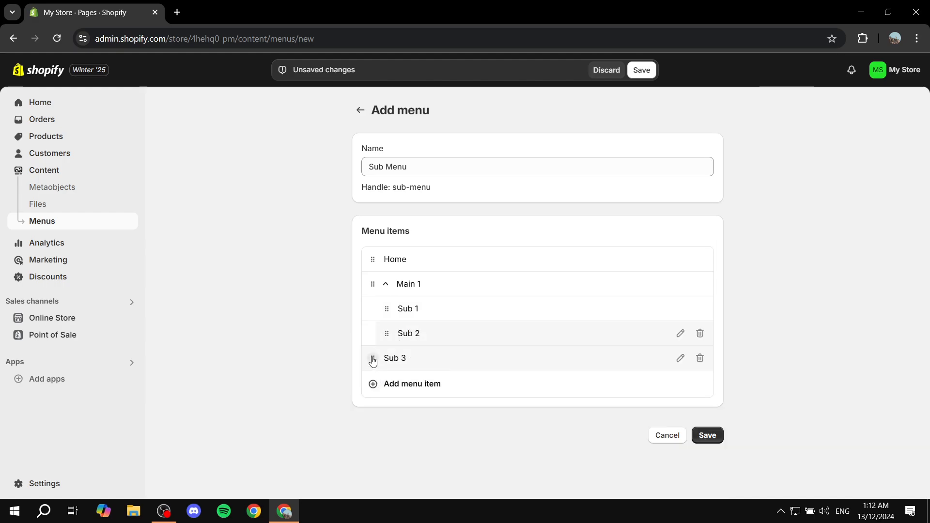
{"action": "left_click_drag", "start_coordinate": [373, 359], "coordinate": [381, 298]}
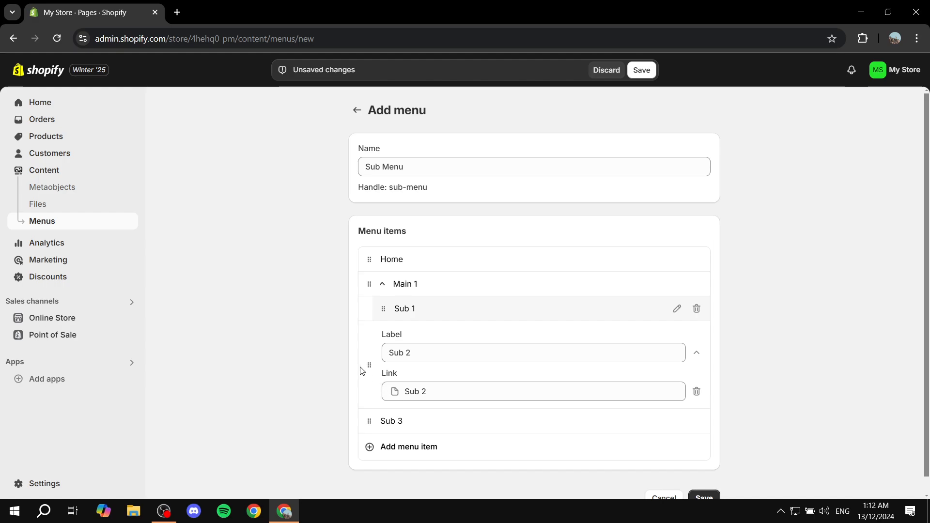
{"action": "left_click", "coordinate": [443, 395]}
{"action": "left_click", "coordinate": [697, 353]}
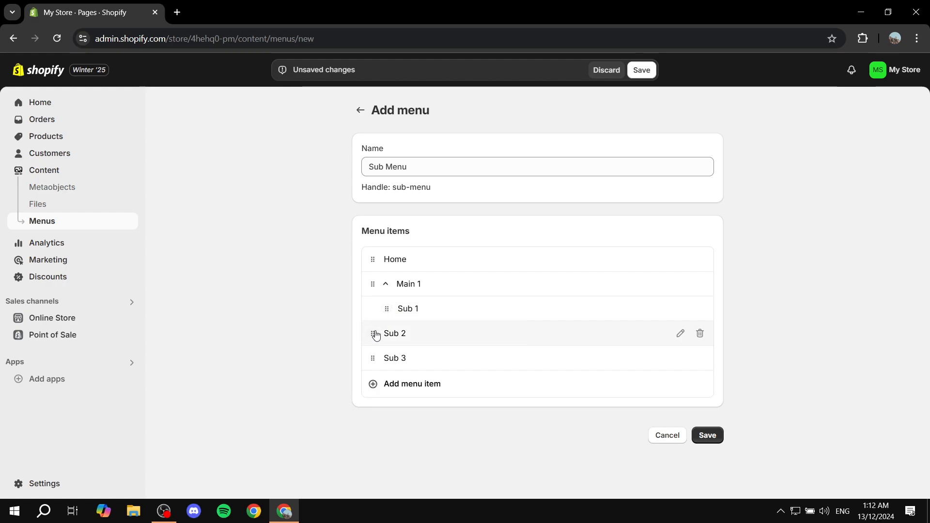
Nest Sub 2 and Sub 3 under Main 1 in order below Sub 1, and save the menu.
{"action": "left_click_drag", "start_coordinate": [374, 333], "coordinate": [387, 364]}
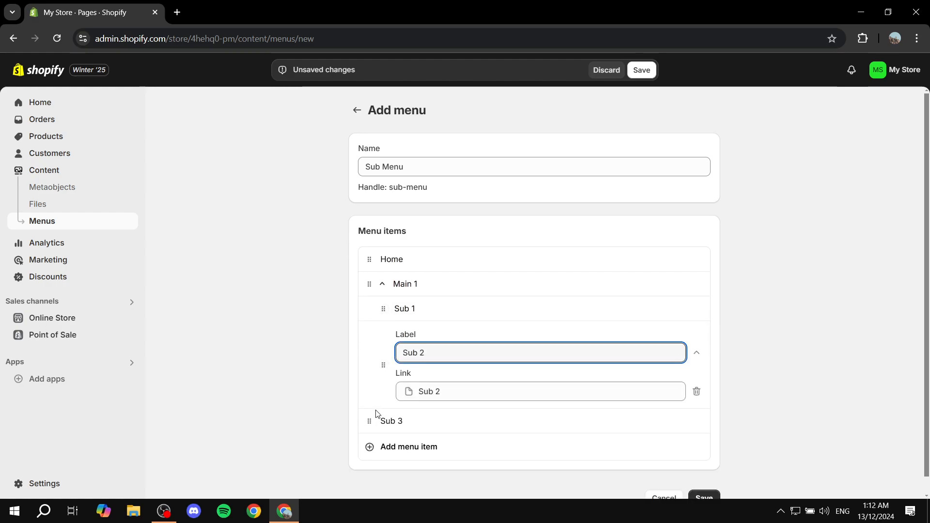
{"action": "left_click_drag", "start_coordinate": [369, 422], "coordinate": [384, 412]}
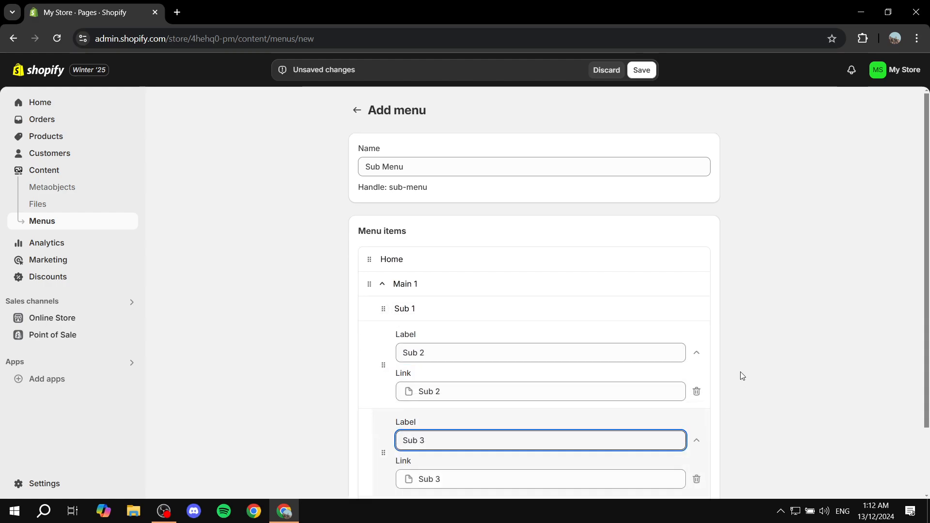
{"action": "left_click", "coordinate": [700, 357]}
{"action": "left_click", "coordinate": [698, 379]}
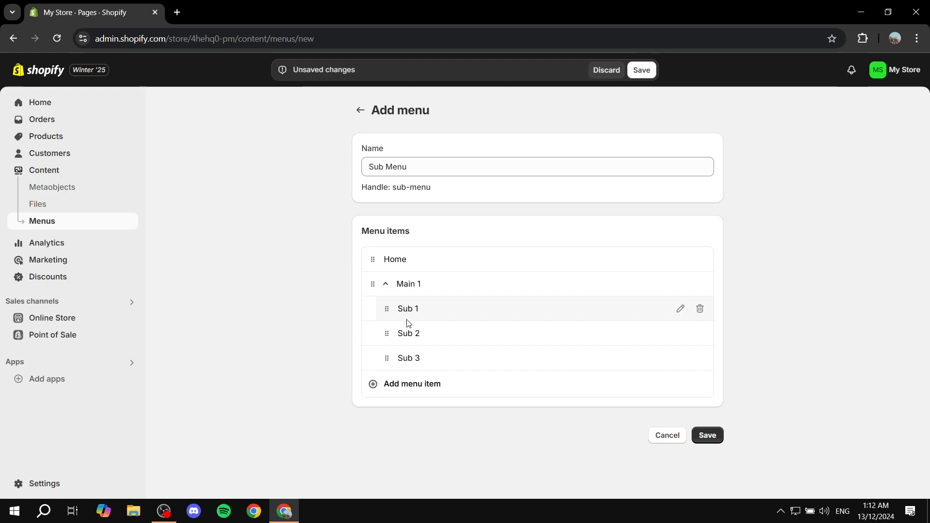
{"action": "left_click", "coordinate": [388, 287]}
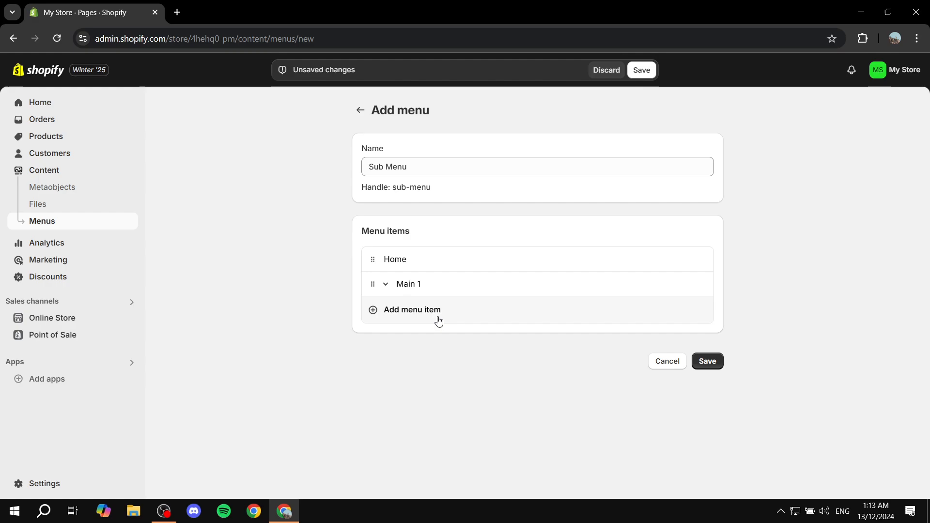
{"action": "left_click", "coordinate": [709, 361]}
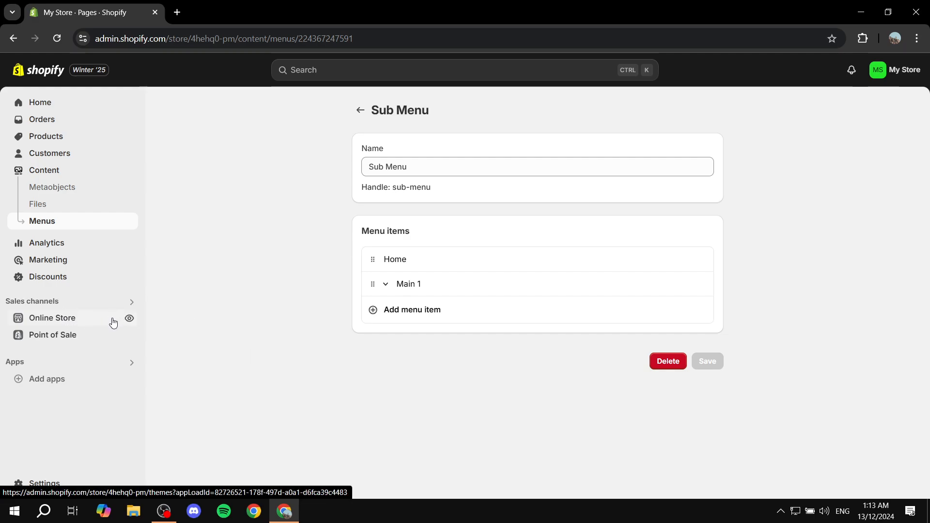
Customize the Dawn theme by replacing the header section's menu with Sub Menu, and save the change.
{"action": "left_click", "coordinate": [88, 326]}
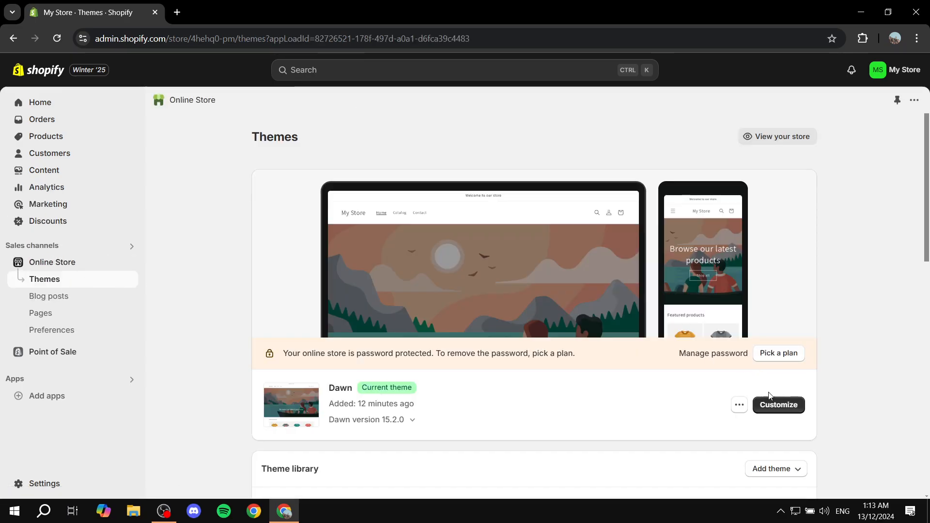
{"action": "left_click", "coordinate": [776, 405]}
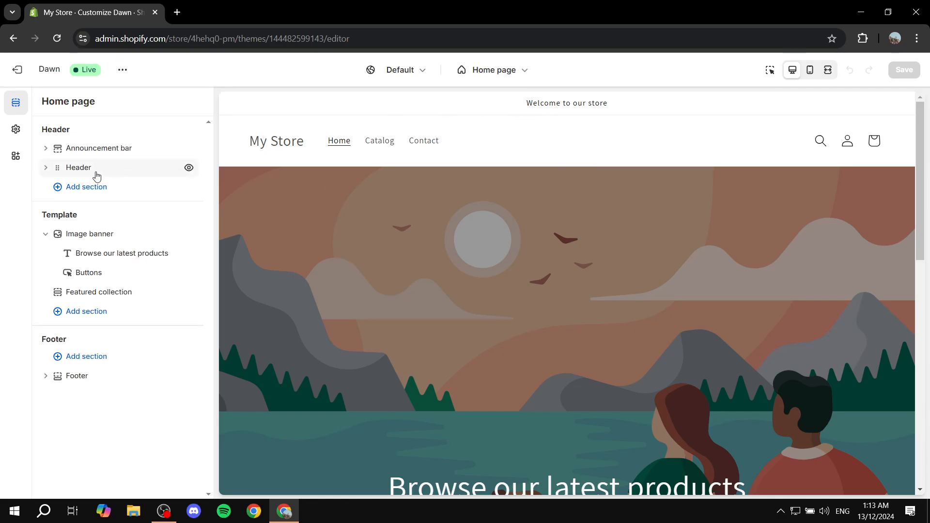
{"action": "left_click", "coordinate": [79, 168]}
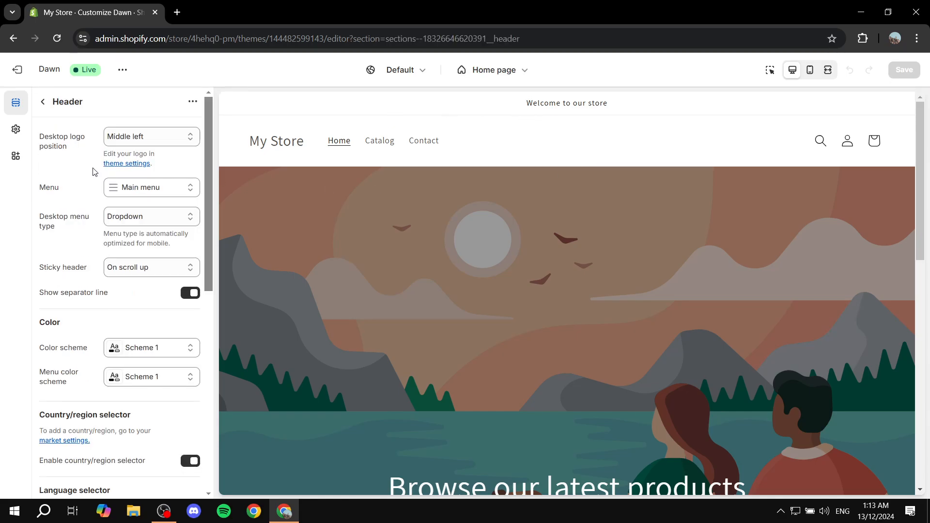
{"action": "left_click", "coordinate": [154, 189]}
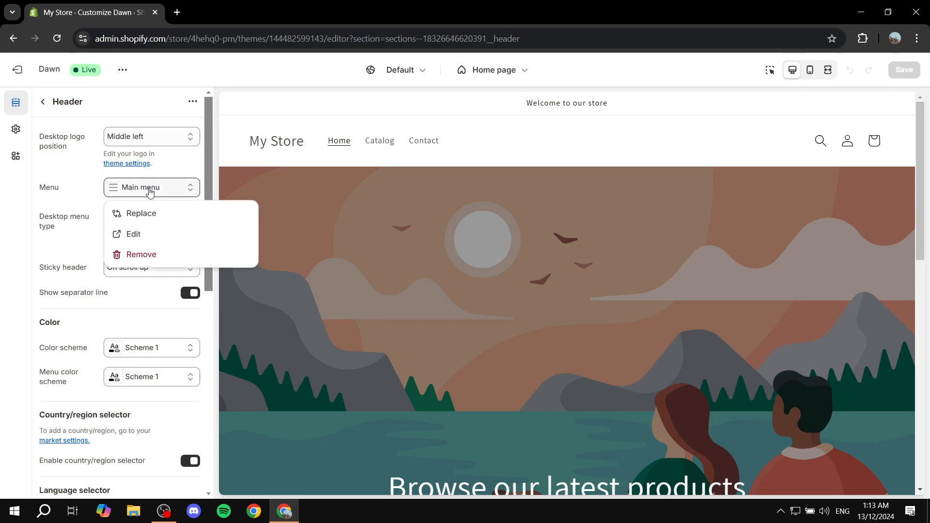
{"action": "left_click", "coordinate": [155, 216]}
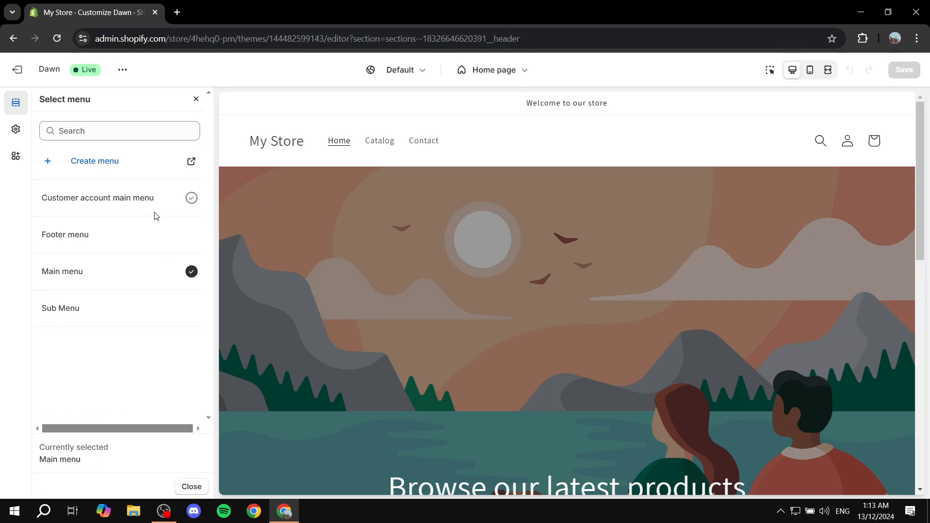
{"action": "left_click", "coordinate": [189, 310]}
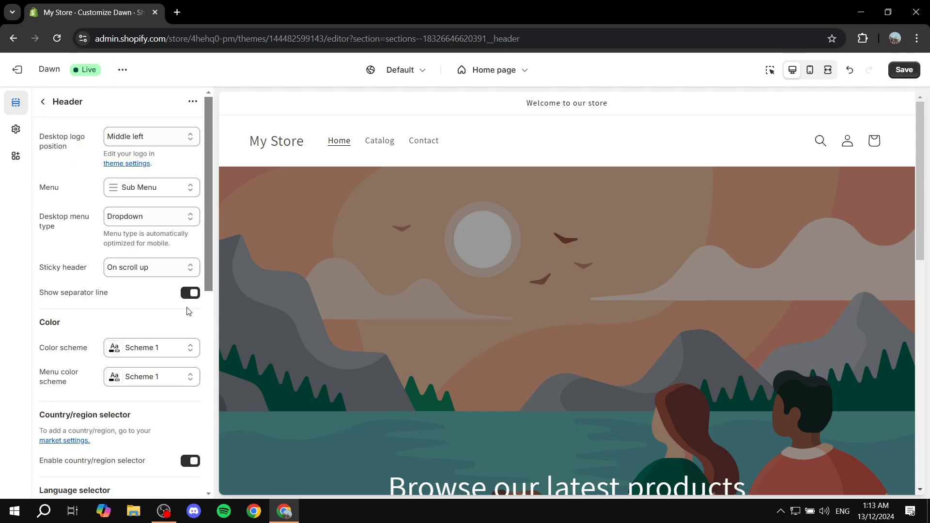
{"action": "left_click", "coordinate": [904, 70]}
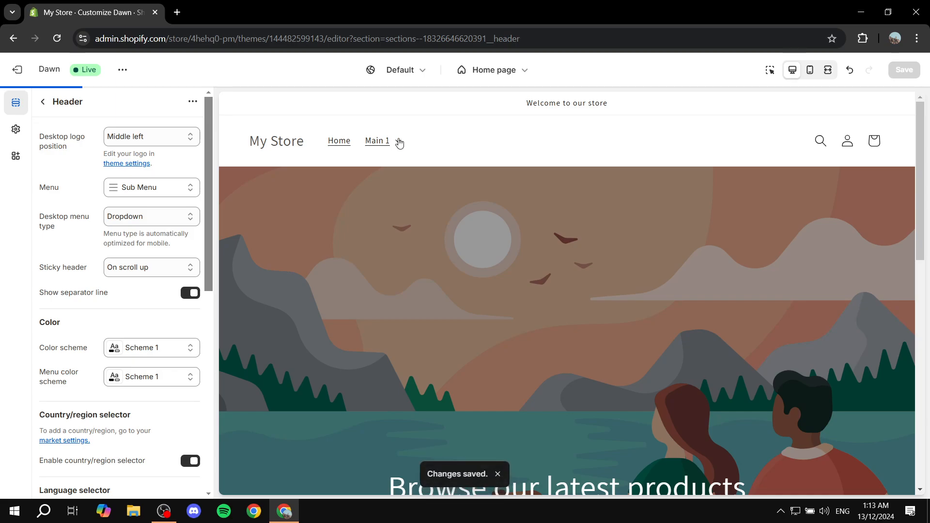
Expand the Main 1 drop-down in the store preview's header to check its sub-items.
{"action": "left_click", "coordinate": [400, 141]}
{"action": "left_click", "coordinate": [395, 142]}
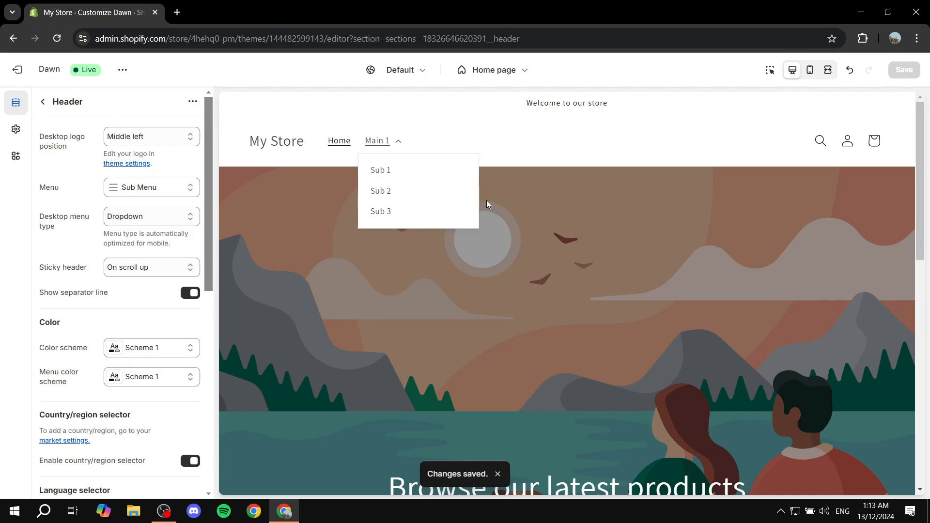